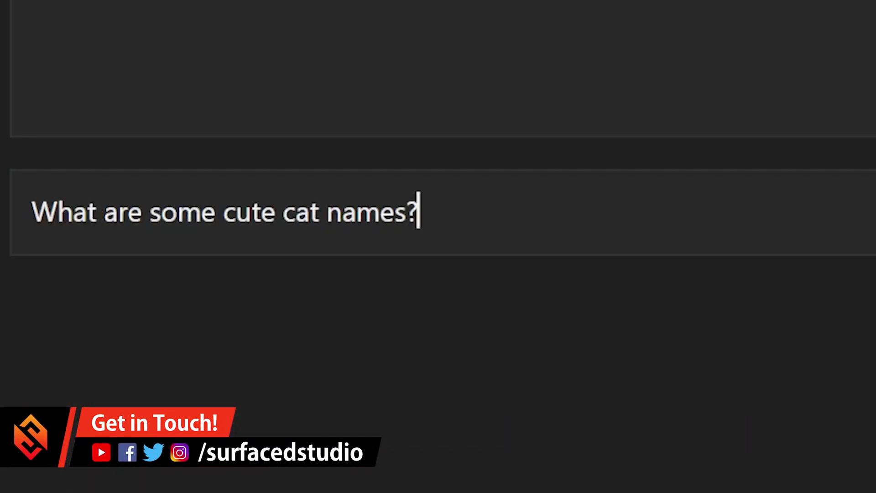
Ask "What are some cute cat names?" and enter "What is a catchy name for a YouTube channel about film making and VFX"
{"action": "key", "text": "Return"}
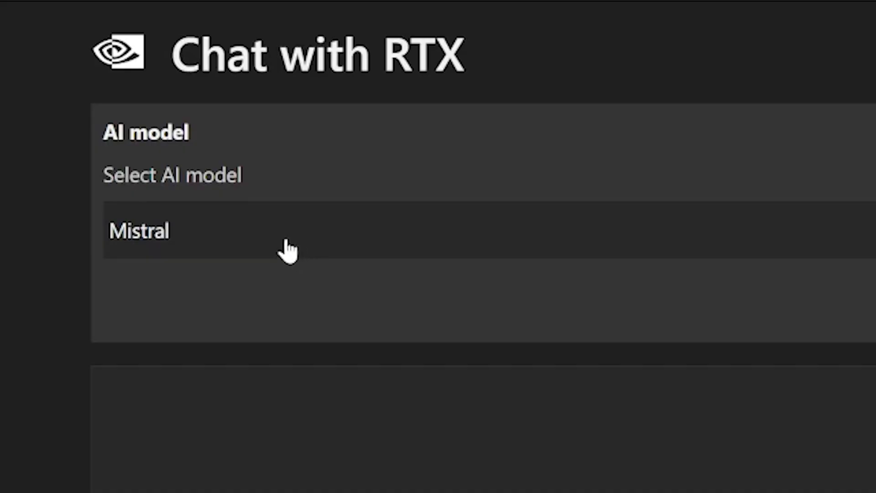
{"action": "left_click", "coordinate": [259, 241]}
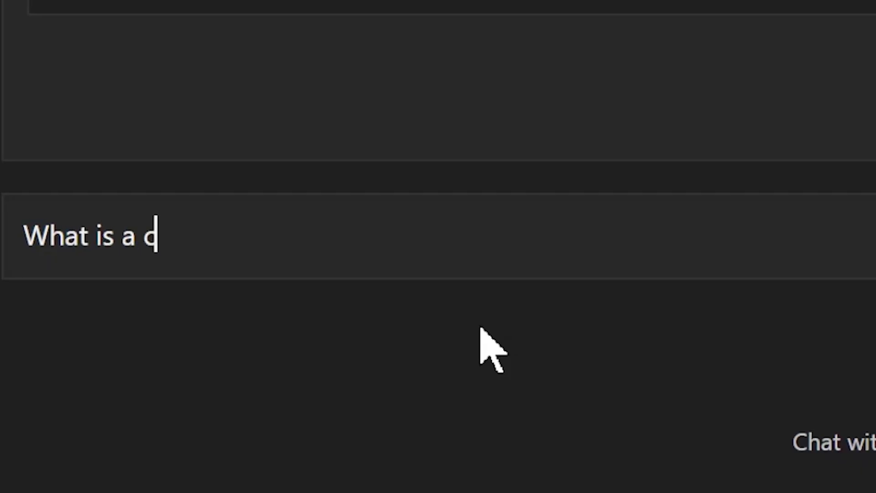
{"action": "type", "text": "atchy name for a YouTube channel about film m"}
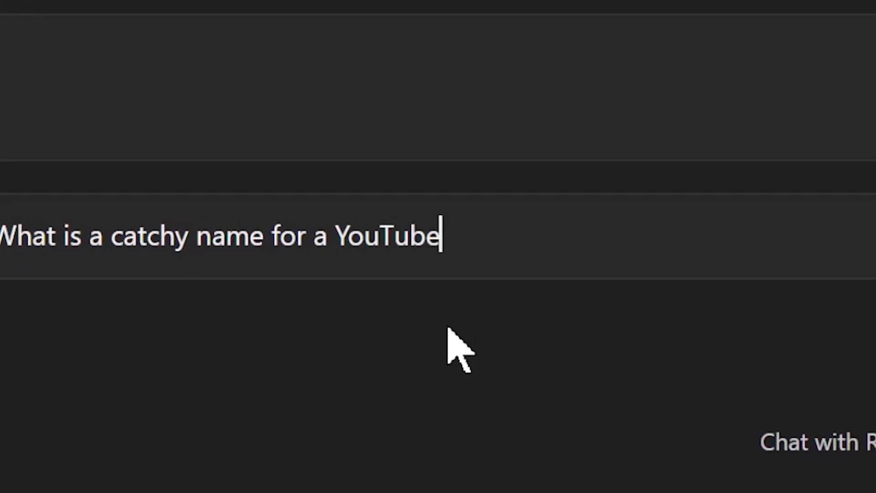
{"action": "type", "text": "aking and VFX"}
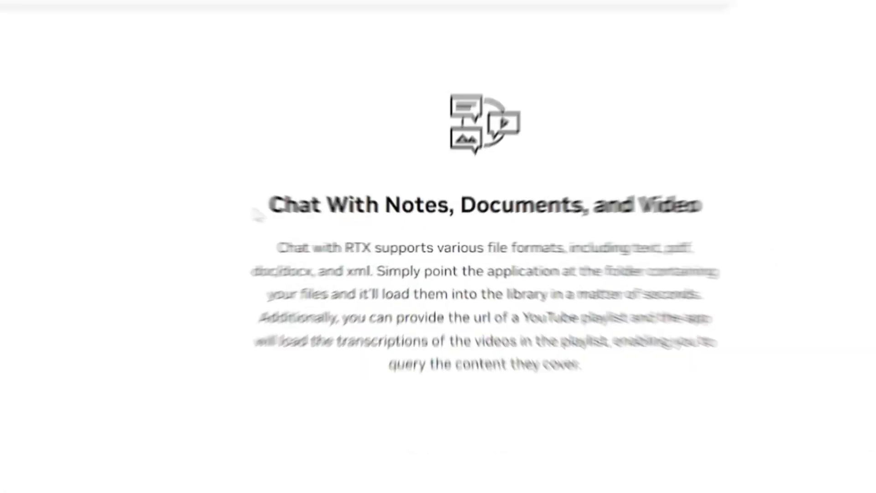
Read the "Chat With Notes, Documents, and Video" section of the Chat with RTX product page
{"action": "left_click_drag", "start_coordinate": [266, 204], "coordinate": [397, 213]}
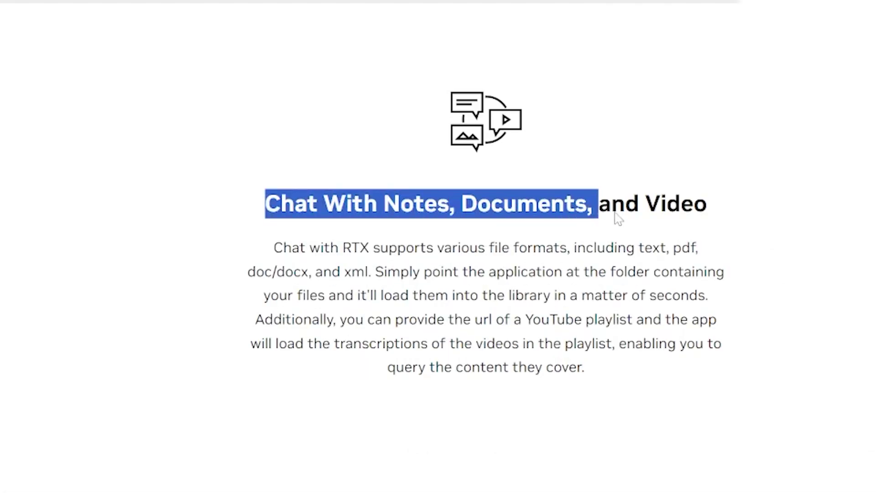
{"action": "left_click_drag", "start_coordinate": [618, 219], "coordinate": [715, 217]}
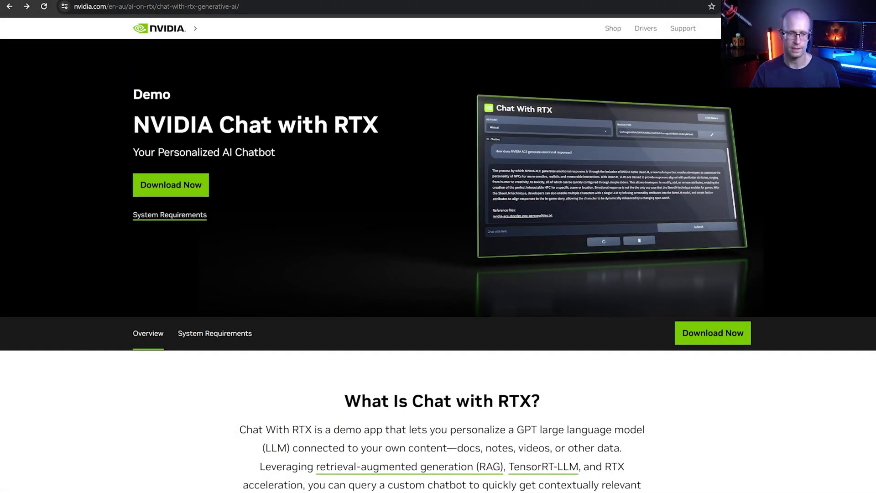
Start the download of NVIDIA Chat with RTX from its product page
{"action": "left_click_drag", "start_coordinate": [151, 124], "coordinate": [379, 124]}
{"action": "left_click", "coordinate": [396, 81]}
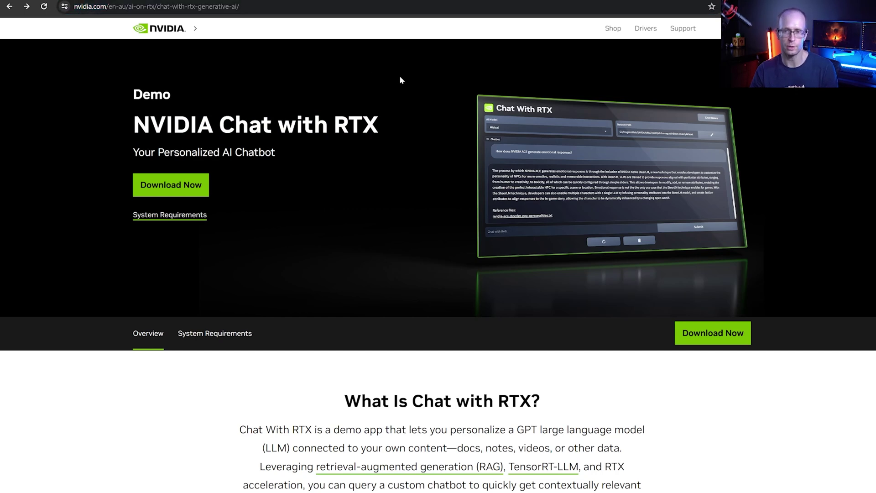
{"action": "left_click", "coordinate": [170, 185]}
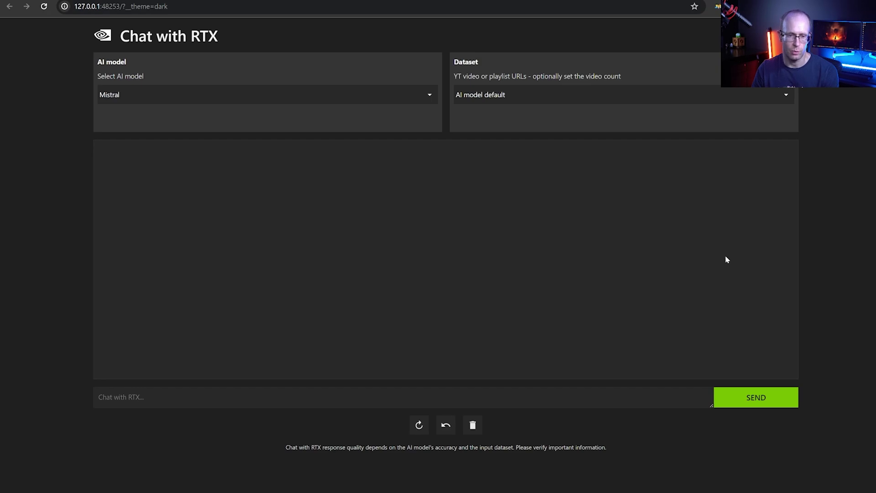
Choose the Mistral AI model and ask "What are some cool names for a youtube video about NVIDIA RTX Chatbot?"
{"action": "left_click", "coordinate": [144, 98]}
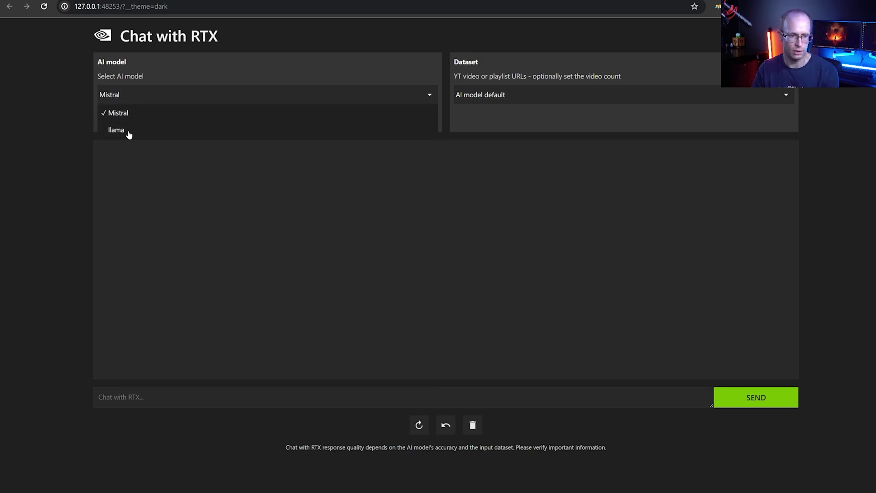
{"action": "left_click", "coordinate": [126, 117]}
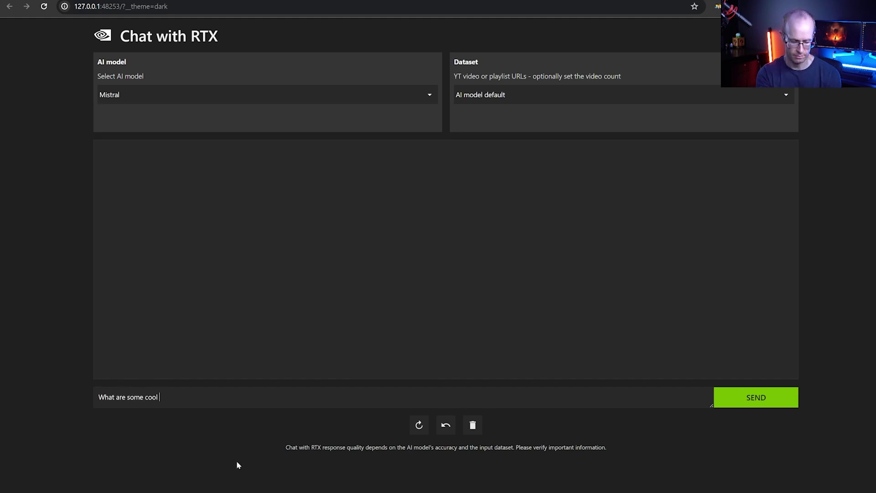
{"action": "type", "text": "TX Chatbot?"}
{"action": "key", "text": "Return"}
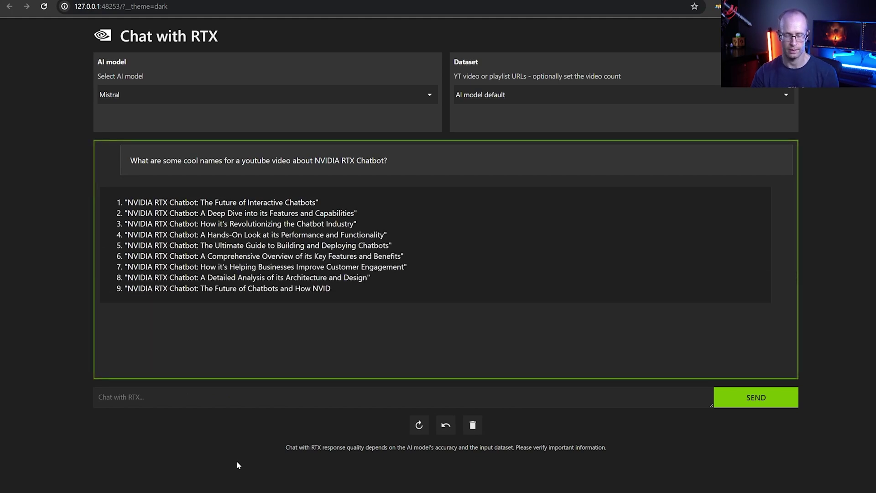
Review the chatbot's list of suggested video names and the Chat with RTX page heading
{"action": "left_click_drag", "start_coordinate": [401, 303], "coordinate": [111, 203]}
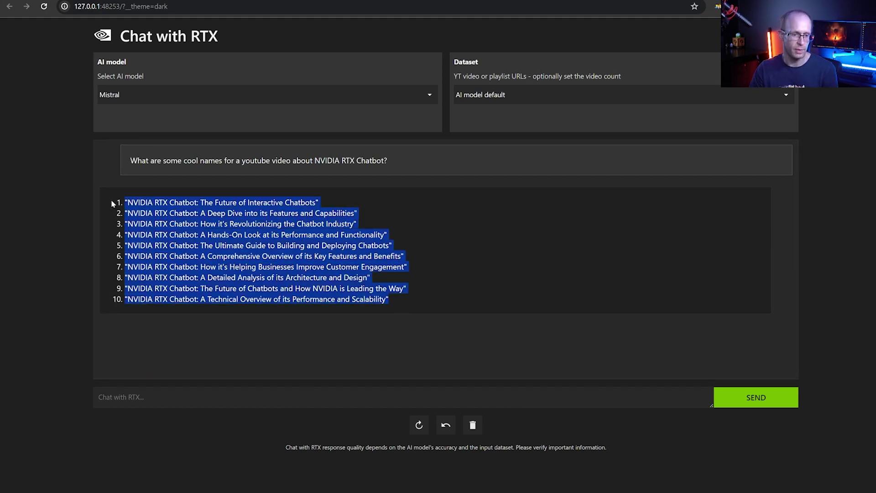
{"action": "left_click", "coordinate": [456, 250]}
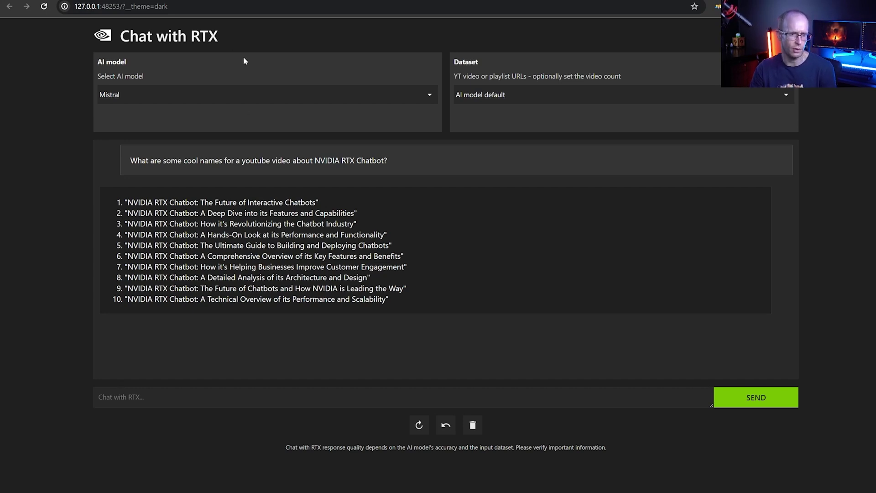
{"action": "left_click_drag", "start_coordinate": [153, 40], "coordinate": [211, 36]}
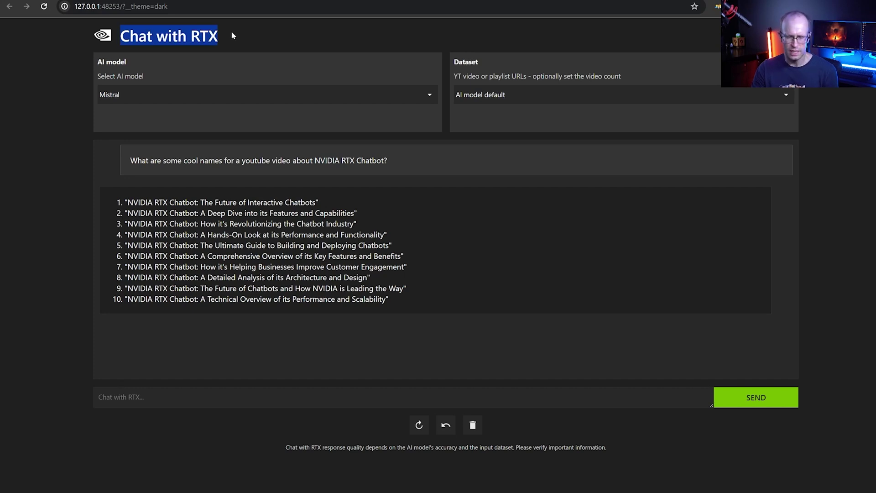
{"action": "left_click", "coordinate": [232, 34]}
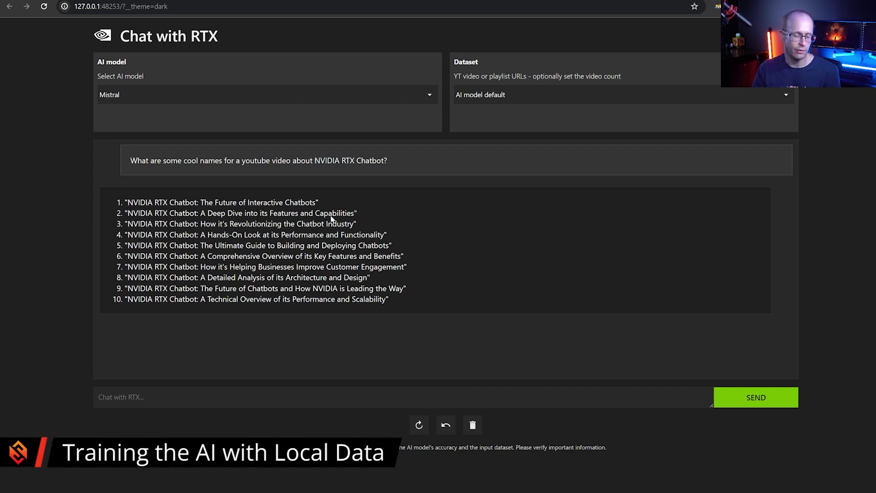
Switch to File Explorer, look through the Recipes folder and its Pizza subfolder, and return to the chatbot
{"action": "key", "text": "alt+Tab"}
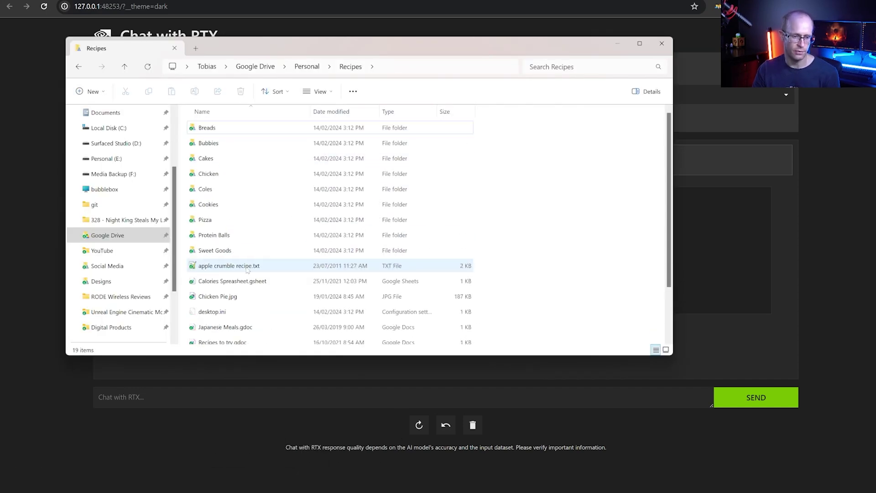
{"action": "scroll", "coordinate": [266, 281], "scroll_direction": "up", "scroll_amount": 2}
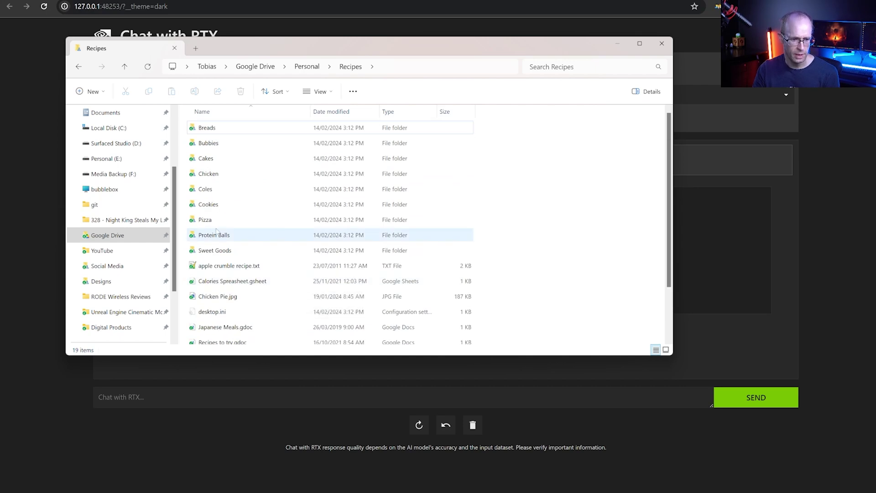
{"action": "double_click", "coordinate": [210, 216]}
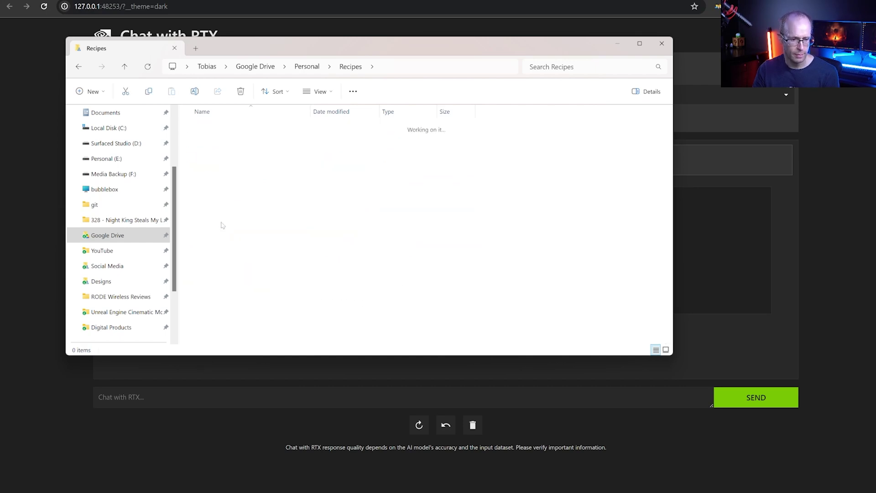
{"action": "left_click", "coordinate": [351, 67]}
{"action": "left_click", "coordinate": [809, 199]}
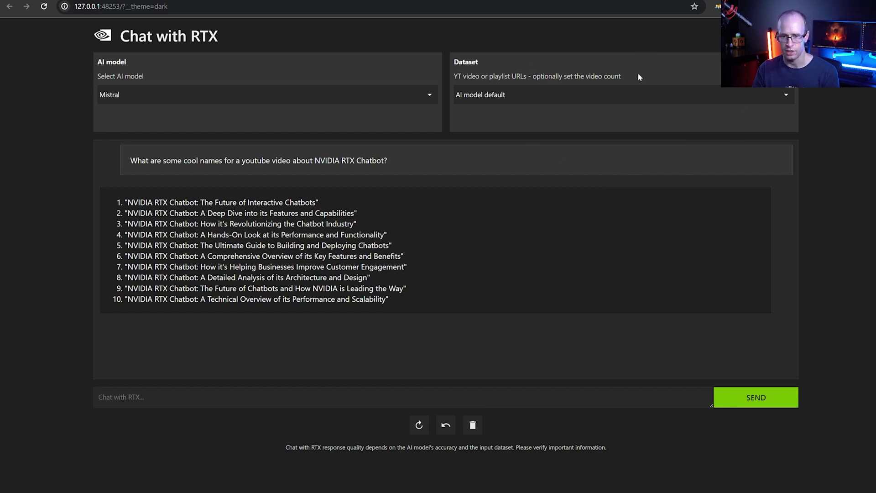
Set the dataset to Folder Path using the Recipes folder in Google Drive's Personal folder, and check the supported file types
{"action": "left_click", "coordinate": [787, 99]}
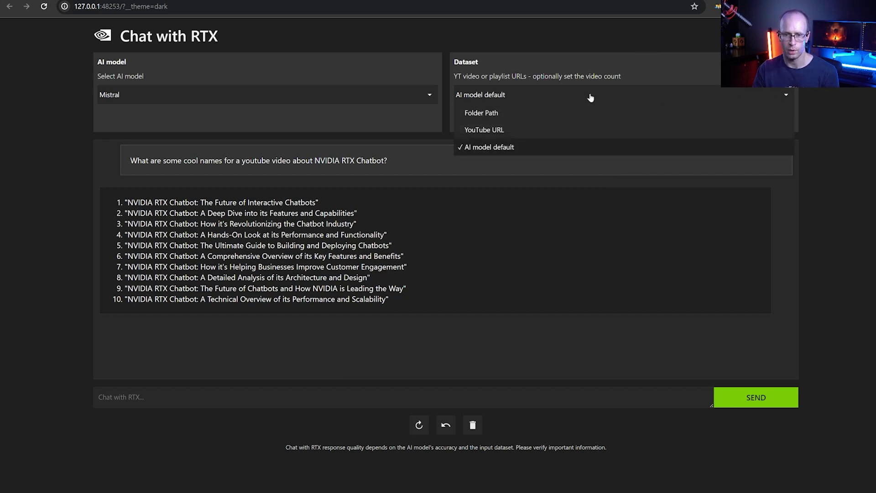
{"action": "left_click", "coordinate": [510, 112]}
{"action": "left_click", "coordinate": [510, 118]}
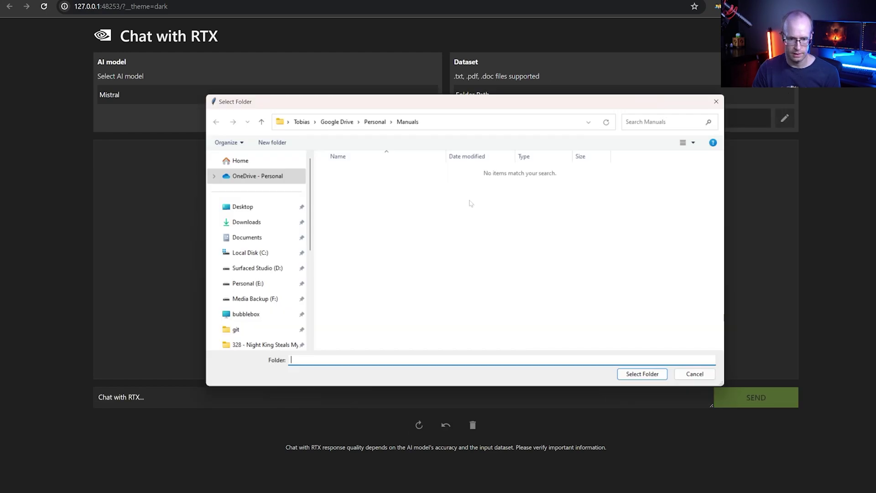
{"action": "left_click", "coordinate": [375, 122]}
{"action": "scroll", "coordinate": [361, 286], "scroll_direction": "down", "scroll_amount": 3}
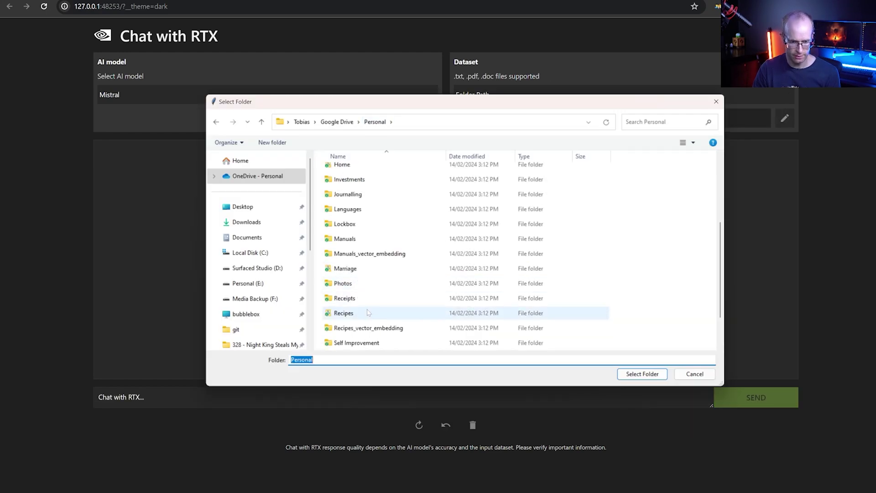
{"action": "double_click", "coordinate": [341, 313]}
{"action": "left_click", "coordinate": [646, 377]}
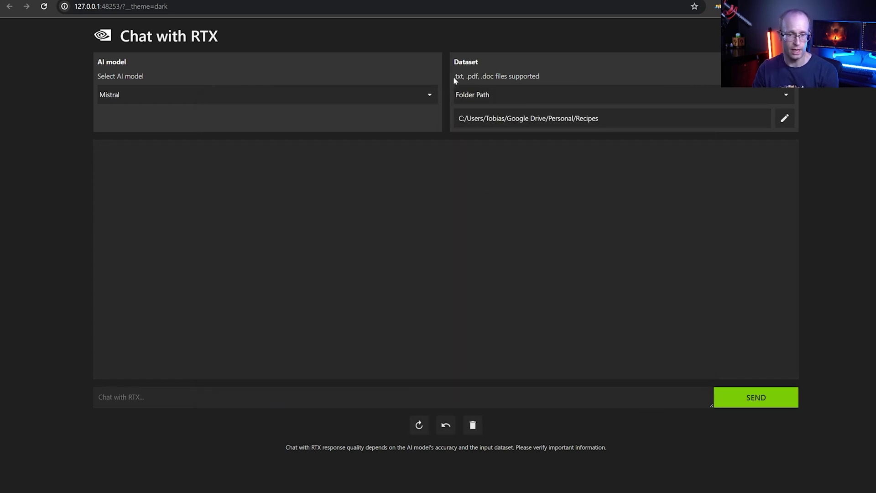
{"action": "left_click_drag", "start_coordinate": [465, 76], "coordinate": [516, 76]}
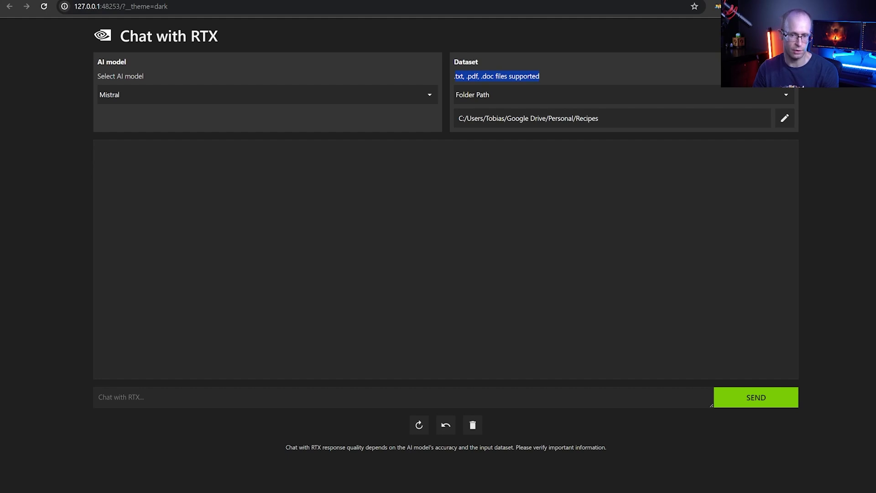
{"action": "left_click", "coordinate": [554, 78]}
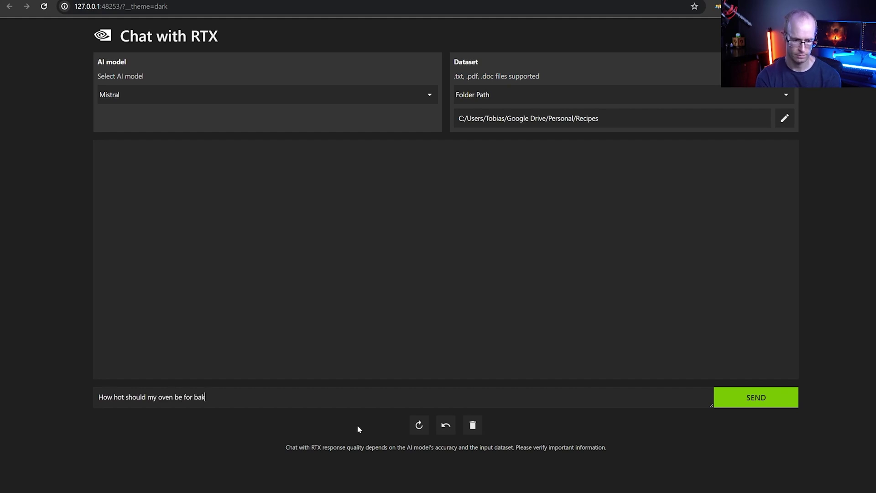
Ask "How hot should my oven be for baking pizza" and read the temperatures in the answer
{"action": "type", "text": "ing pizza"}
{"action": "key", "text": "Return"}
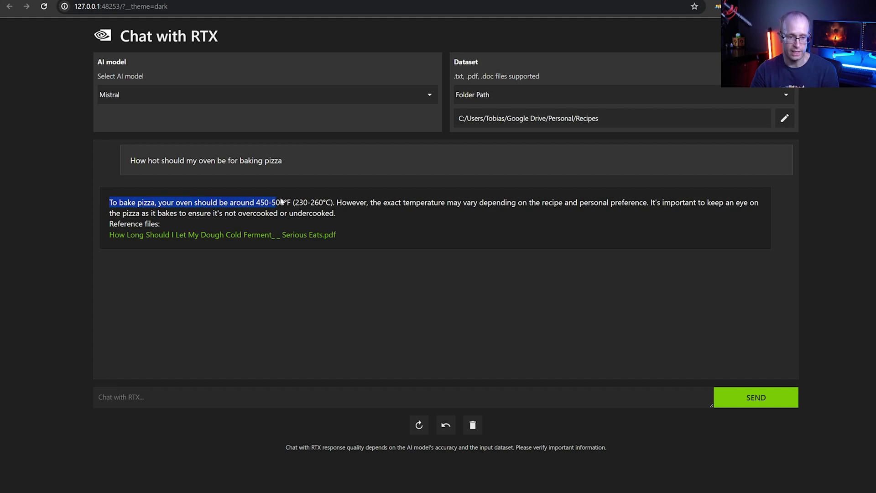
{"action": "left_click_drag", "start_coordinate": [282, 201], "coordinate": [364, 214]}
{"action": "left_click", "coordinate": [296, 206]}
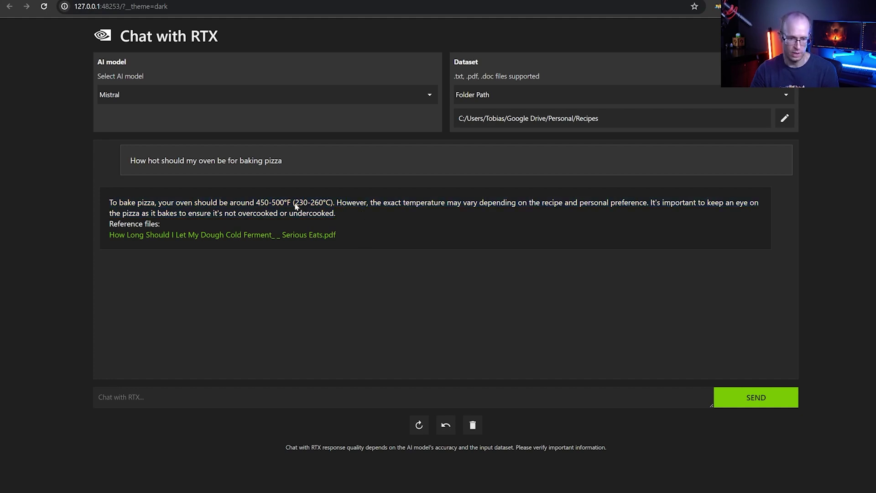
{"action": "triple_click", "coordinate": [332, 206]}
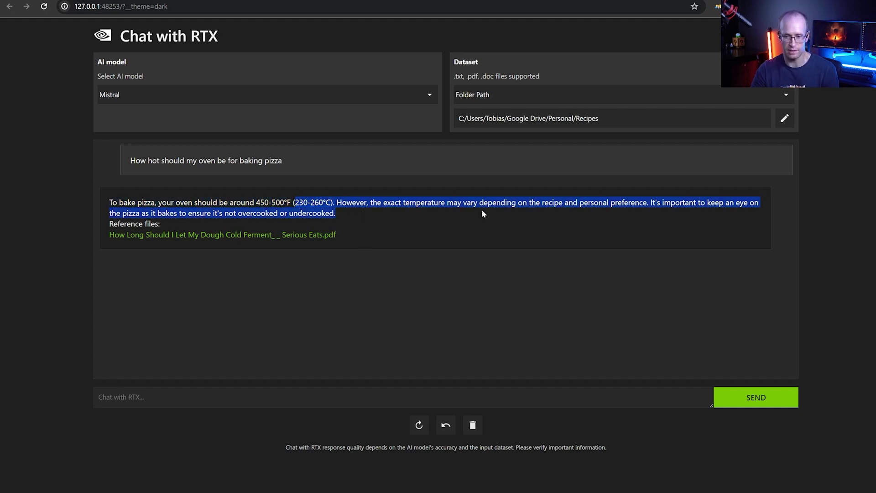
{"action": "left_click", "coordinate": [482, 210]}
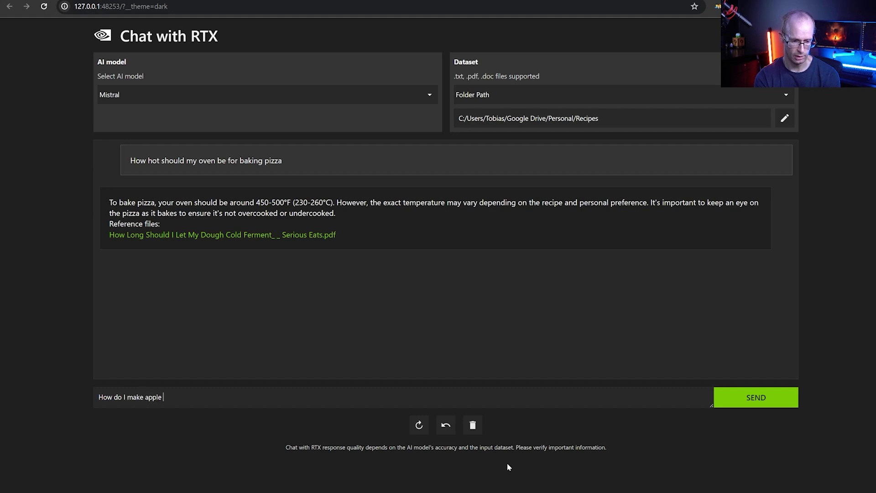
Ask the chatbot "How do I make apple crumble cake?"
{"action": "type", "text": "ke?"}
{"action": "key", "text": "Return"}
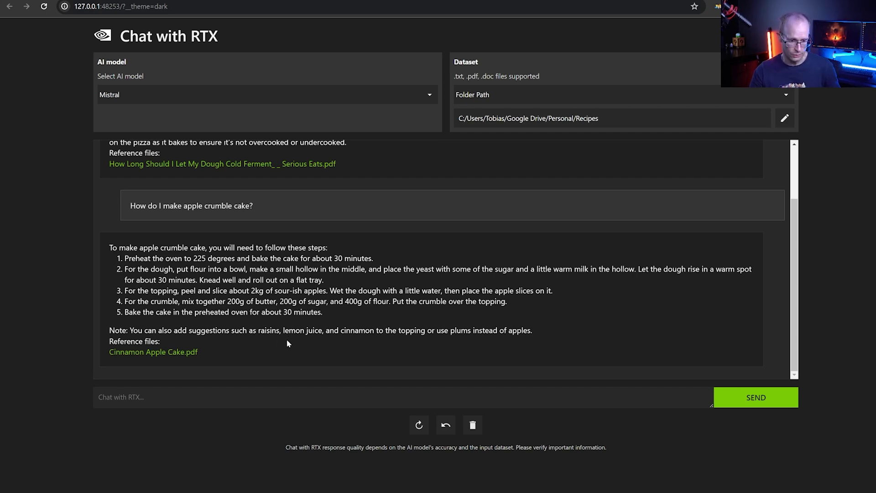
Switch to the Manuals folder in File Explorer and look through its PDF files, including Pokemon Rulebook.pdf
{"action": "mouse_move", "coordinate": [89, 492]}
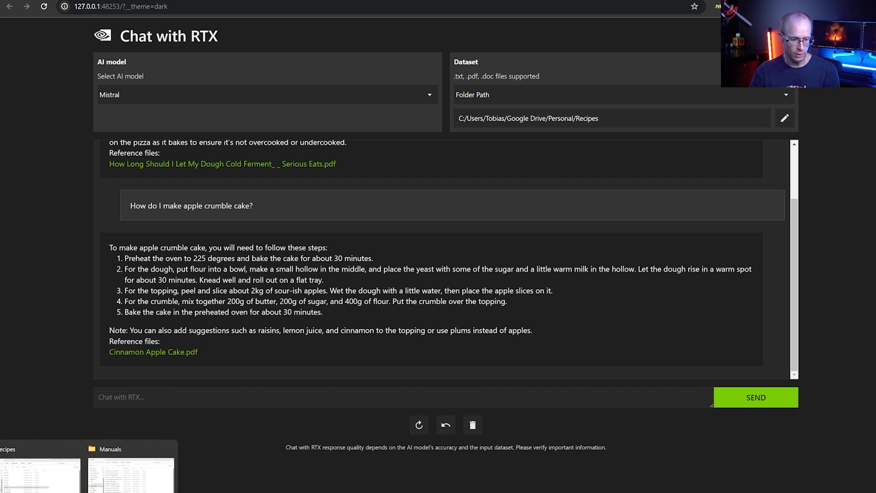
{"action": "left_click", "coordinate": [131, 475]}
{"action": "left_click_drag", "start_coordinate": [546, 69], "coordinate": [478, 62]}
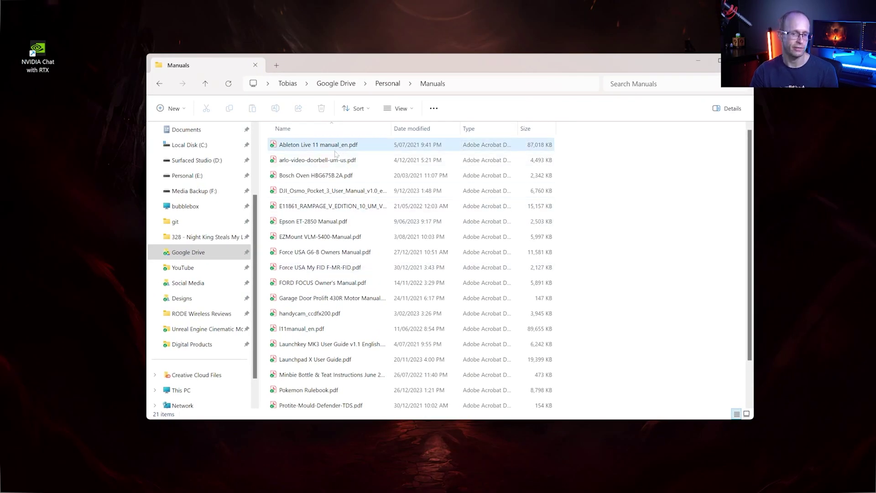
{"action": "scroll", "coordinate": [355, 163], "scroll_direction": "down", "scroll_amount": 1}
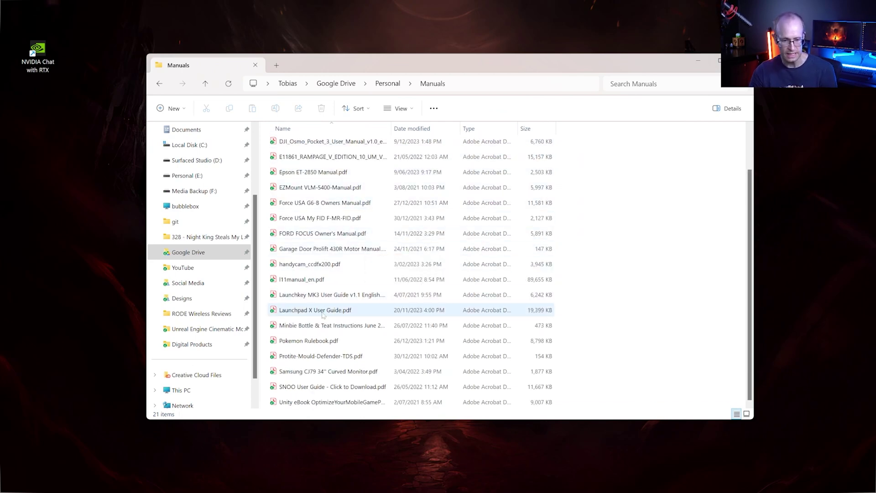
{"action": "left_click", "coordinate": [307, 342]}
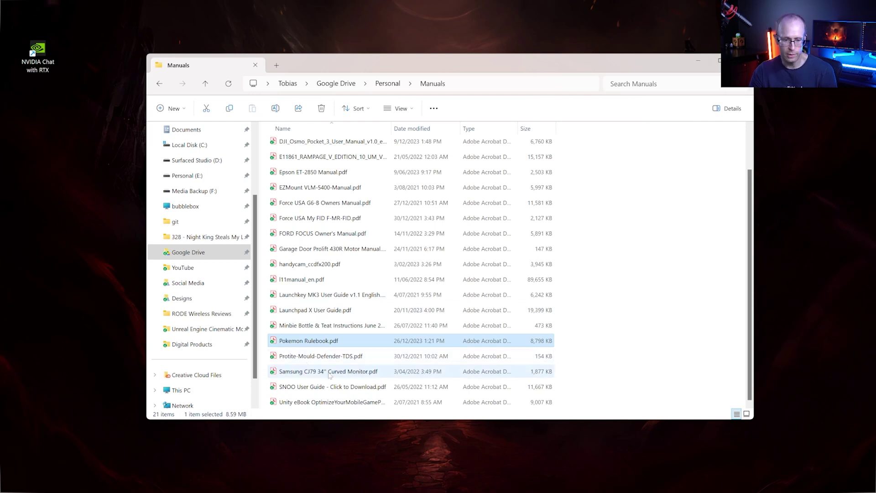
{"action": "left_click", "coordinate": [594, 388]}
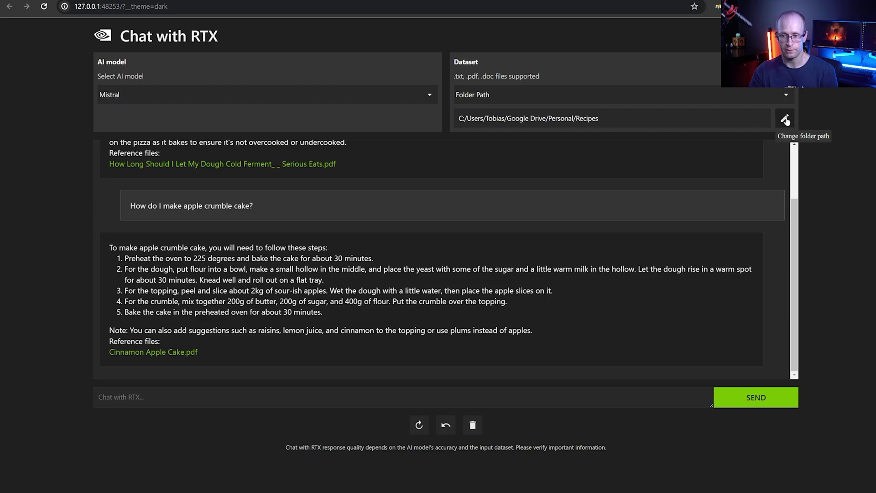
Change the dataset folder path to the Manuals folder in Google Drive's Personal folder
{"action": "left_click", "coordinate": [786, 120]}
{"action": "left_click", "coordinate": [353, 115]}
{"action": "double_click", "coordinate": [342, 277]}
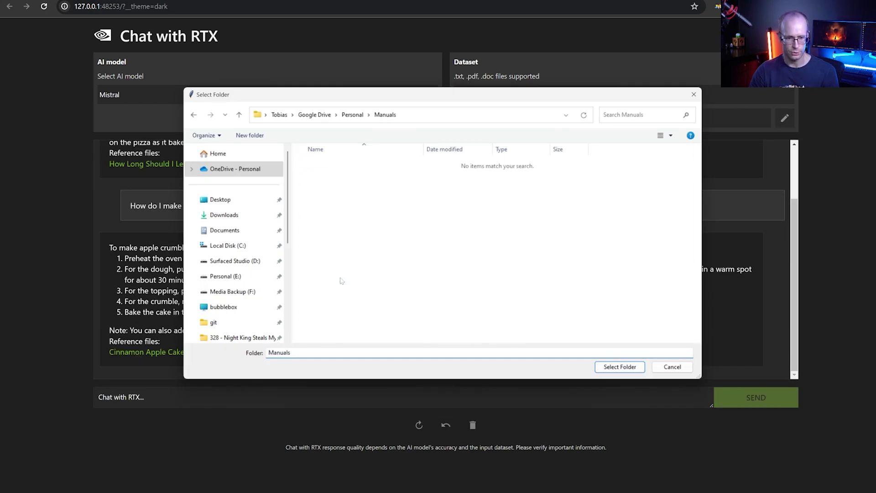
{"action": "left_click", "coordinate": [620, 367]}
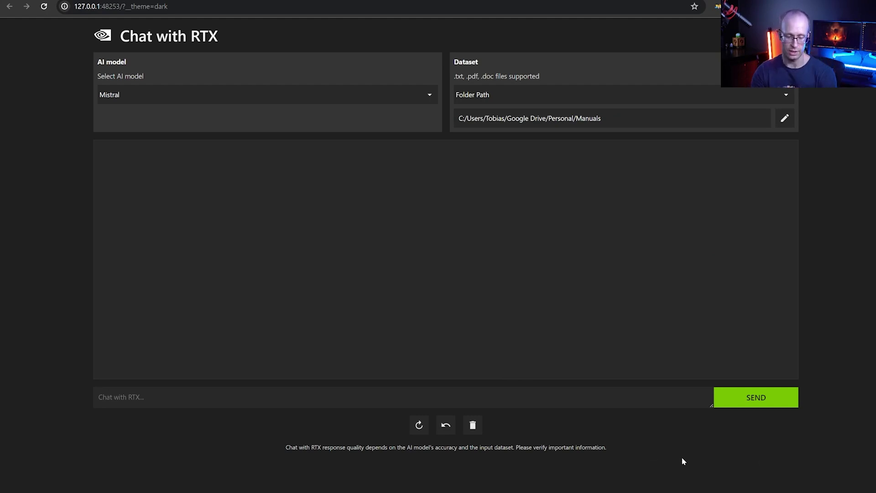
Ask the chatbot "How do I add send effects to Ableton Live?" and "Can I have duplicate cards in my pokemon deck?"
{"action": "type", "text": "How do I add send effects to Ableton Live?"}
{"action": "key", "text": "Return"}
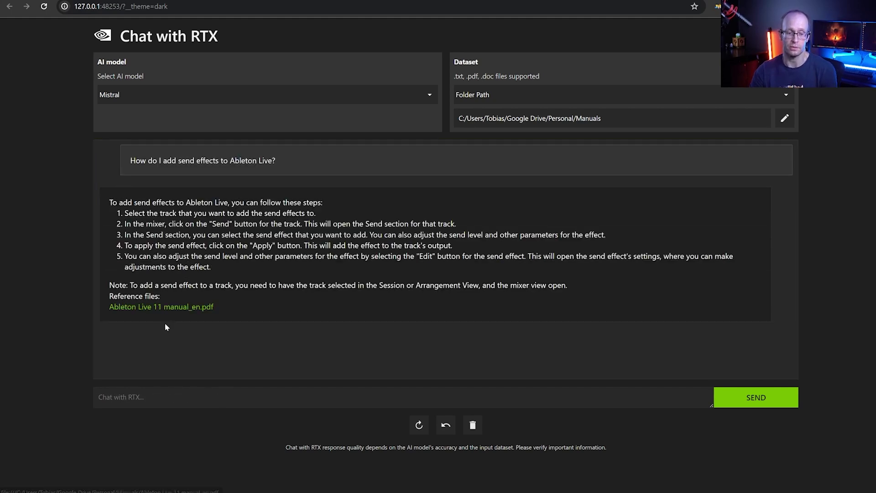
{"action": "type", "text": "Can I hav"}
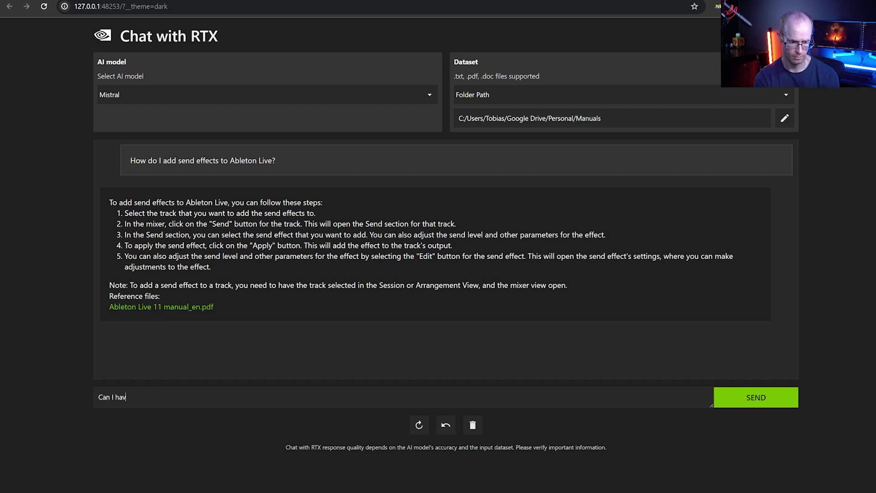
{"action": "type", "text": "e duplicate cards in my pokemon deck?"}
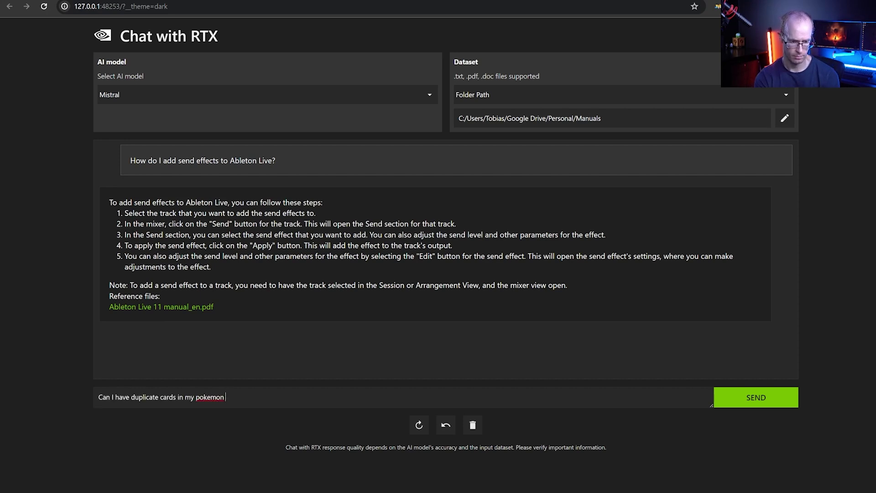
{"action": "key", "text": "Return"}
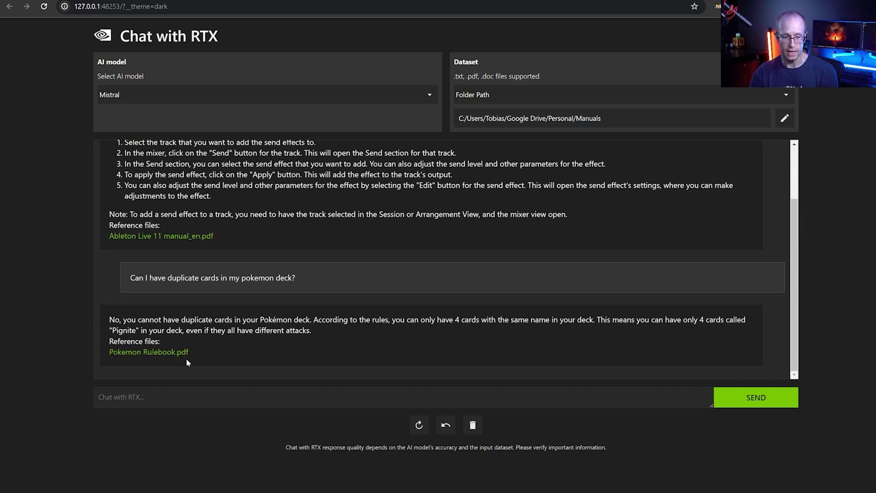
Read the answer about duplicate Pokemon cards and send the follow-up "Can you say this nicer?"
{"action": "left_click_drag", "start_coordinate": [321, 331], "coordinate": [108, 320]}
{"action": "left_click", "coordinate": [198, 321]}
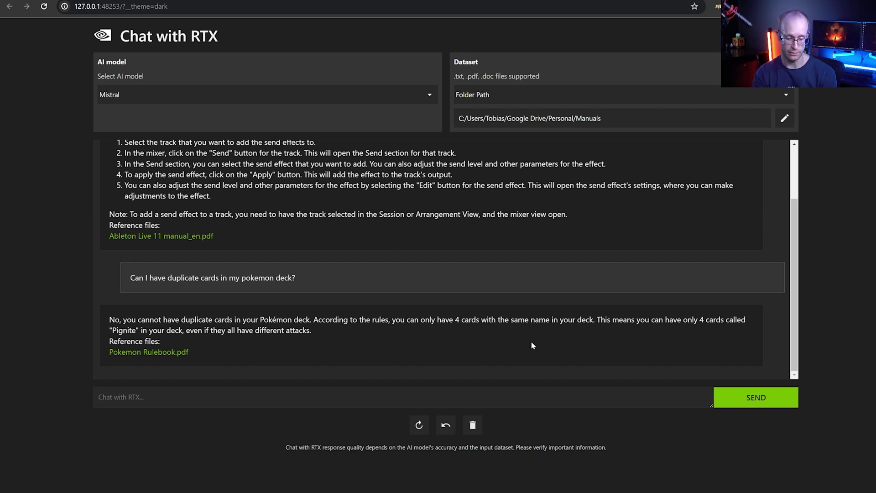
{"action": "type", "text": "Can you say this nicer?"}
{"action": "key", "text": "Return"}
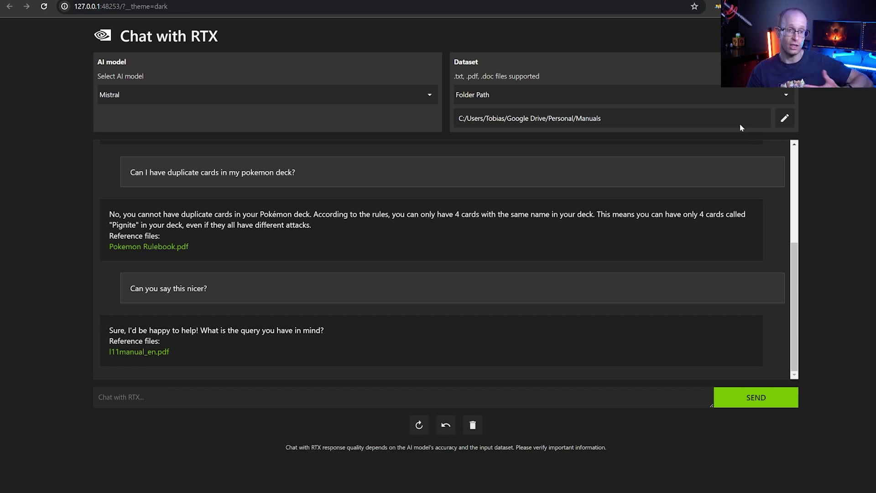
Set the dataset to YouTube URL and load the NVIDIA Keynote at COMPUTEX 2023 playlist link copied from YouTube
{"action": "left_click", "coordinate": [700, 94]}
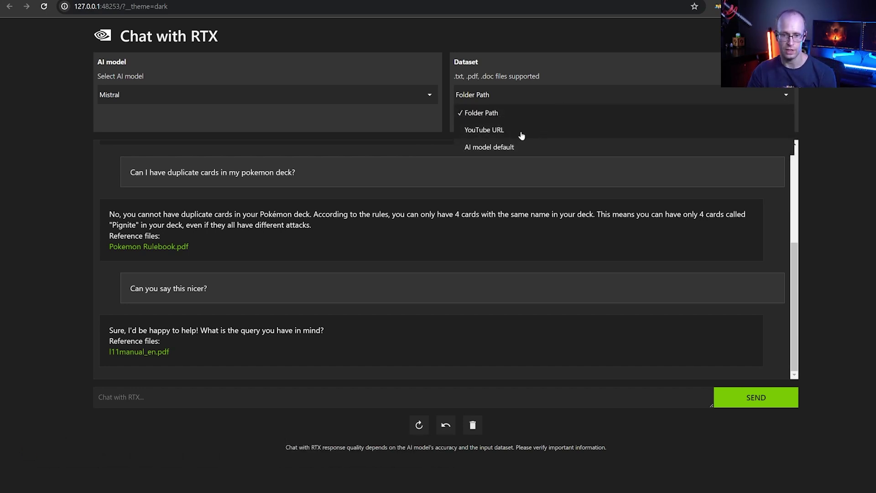
{"action": "left_click", "coordinate": [521, 132]}
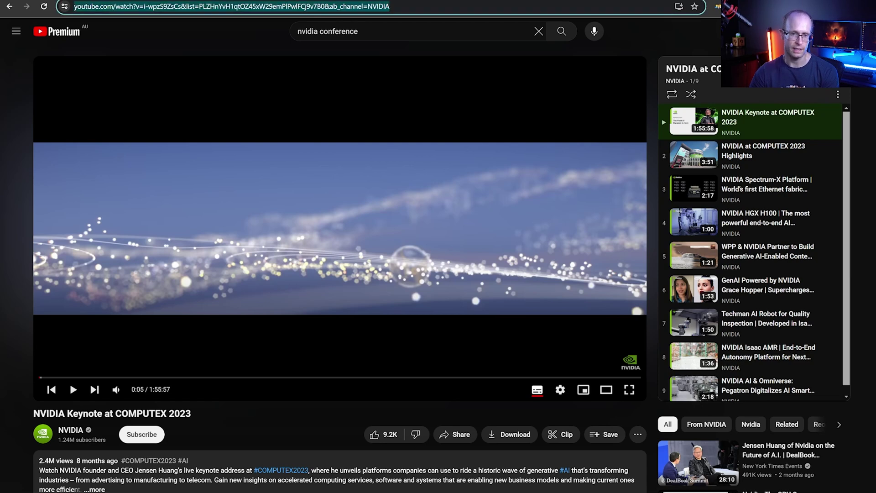
{"action": "key", "text": "ctrl+Tab"}
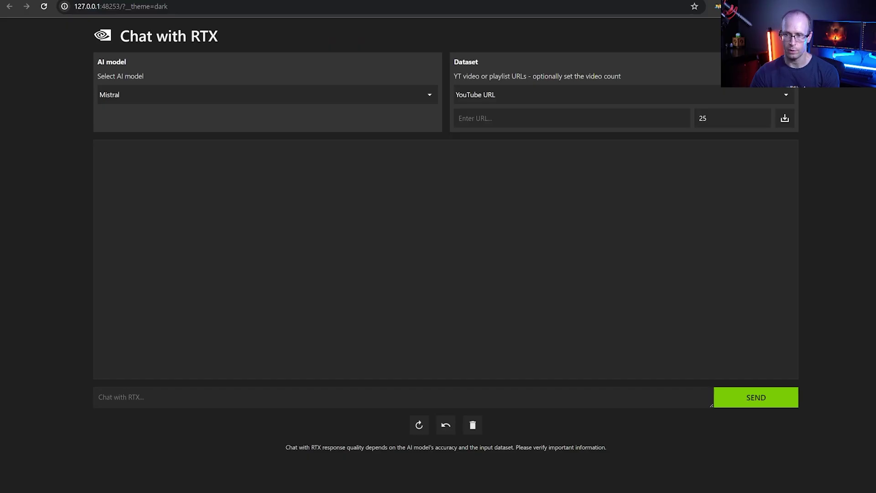
{"action": "key", "text": "ctrl+v"}
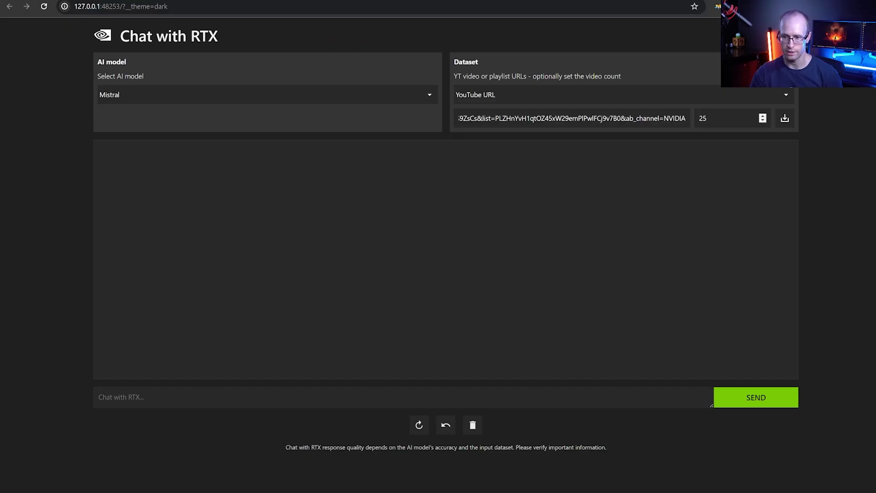
{"action": "left_click", "coordinate": [785, 118]}
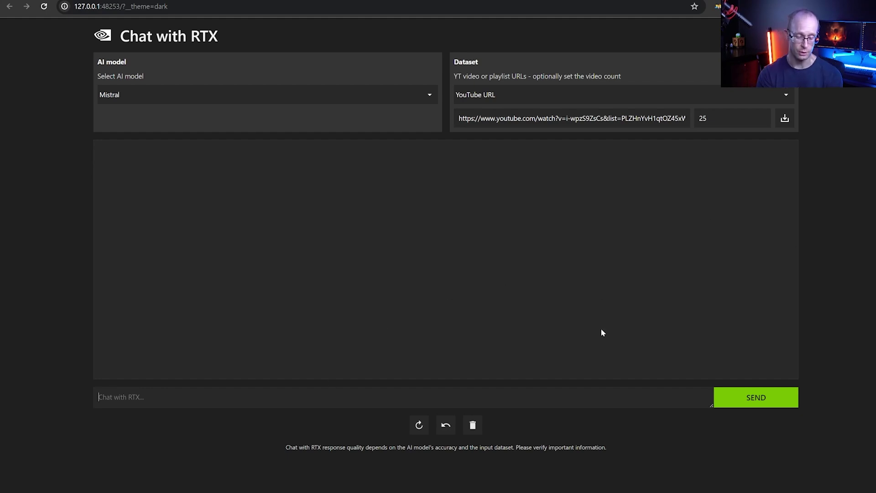
Ask "What new products were announced by NVIDIA at CES in 2023?" and read the product list and reference files in the answer
{"action": "type", "text": "What new products were announ"}
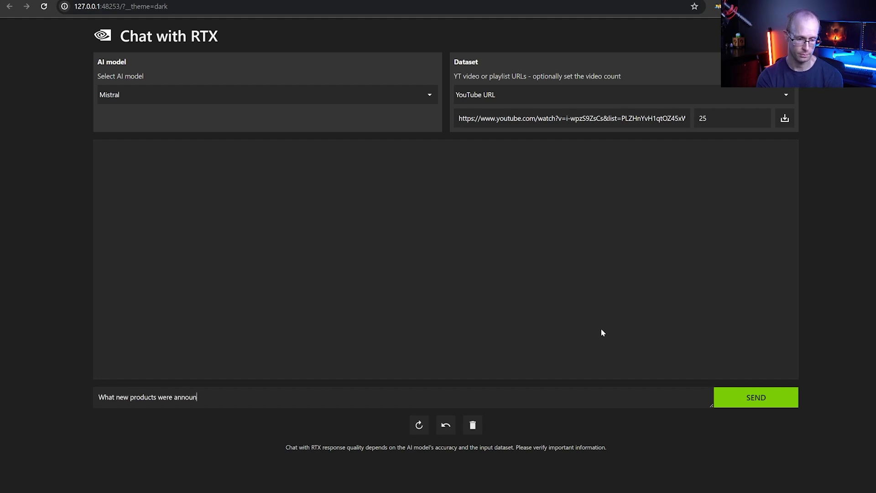
{"action": "type", "text": "ced by NVIDIA at CES in 2023?"}
{"action": "key", "text": "Return"}
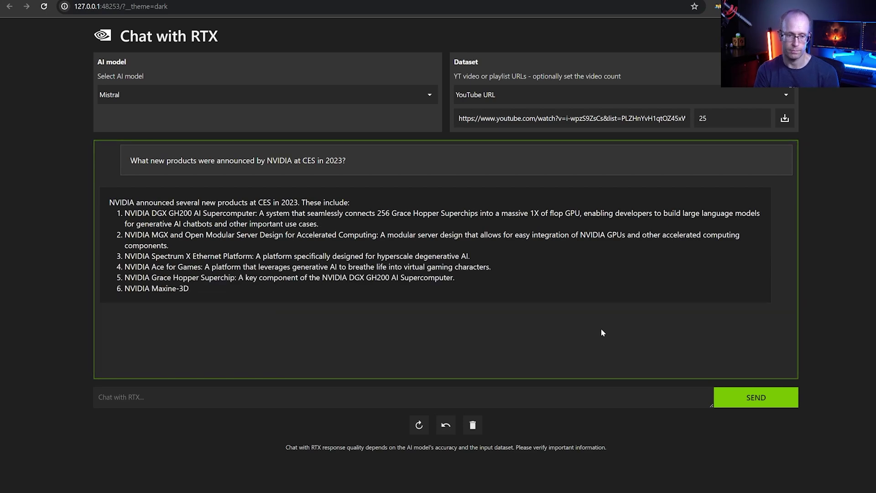
{"action": "left_click_drag", "start_coordinate": [683, 289], "coordinate": [116, 193]}
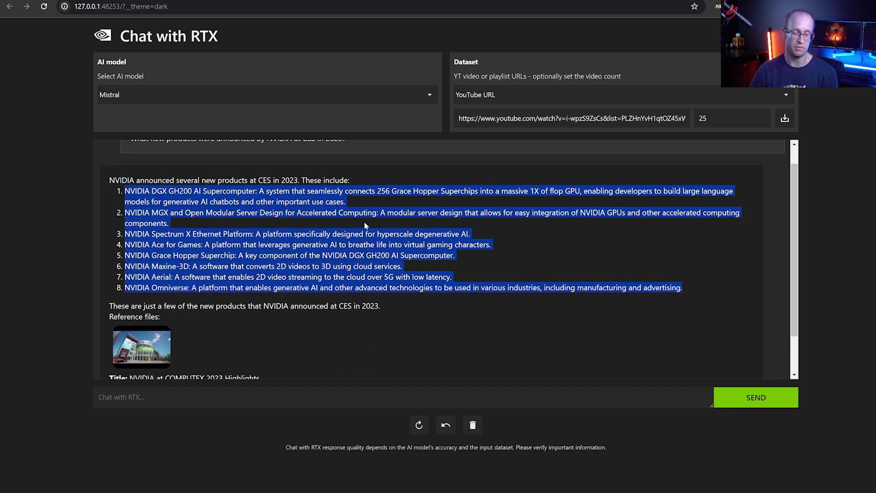
{"action": "left_click", "coordinate": [346, 223]}
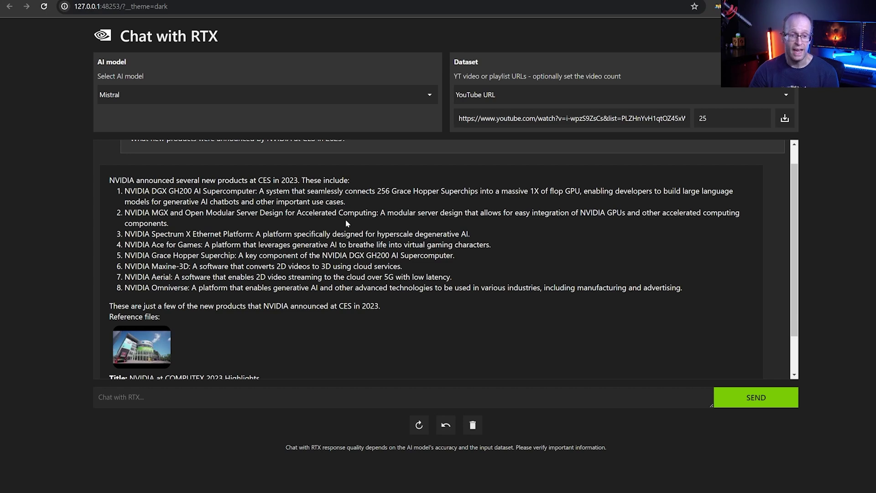
{"action": "scroll", "coordinate": [346, 223], "scroll_direction": "down", "scroll_amount": 2}
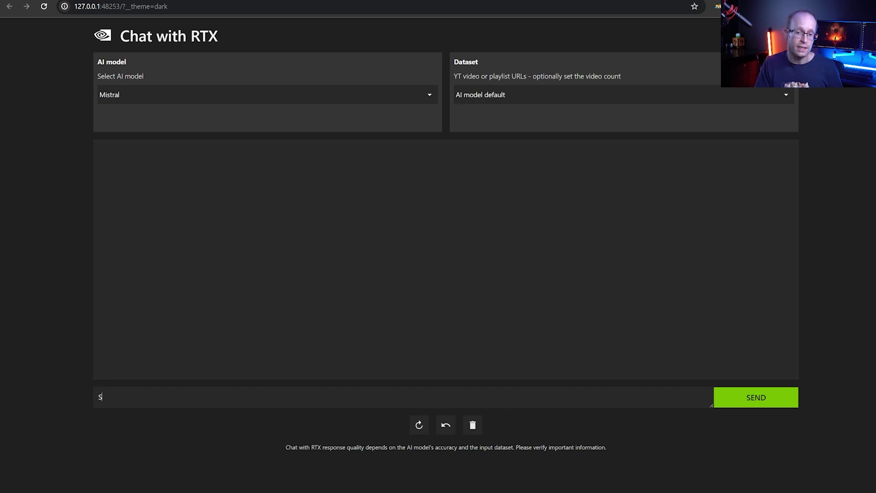
With the dataset on AI model default, send the prompt "Say goodbye in 10 languages"
{"action": "type", "text": "Say go"}
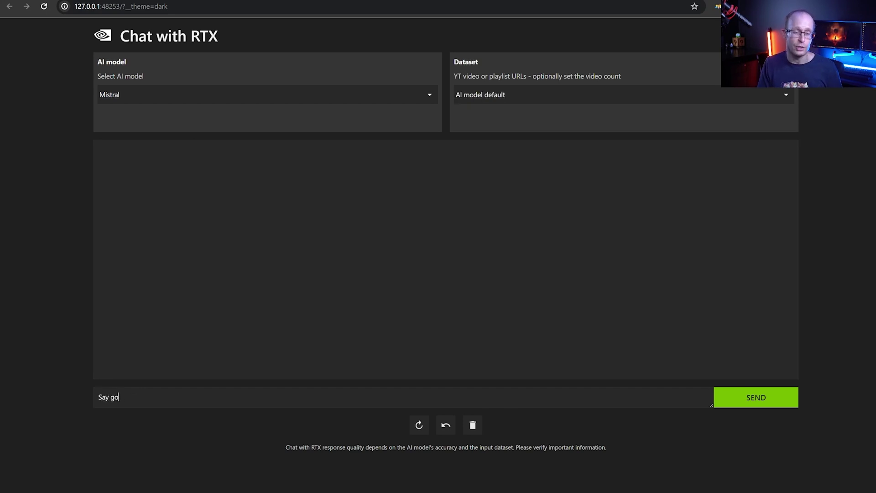
{"action": "type", "text": "odbye in 10 l"}
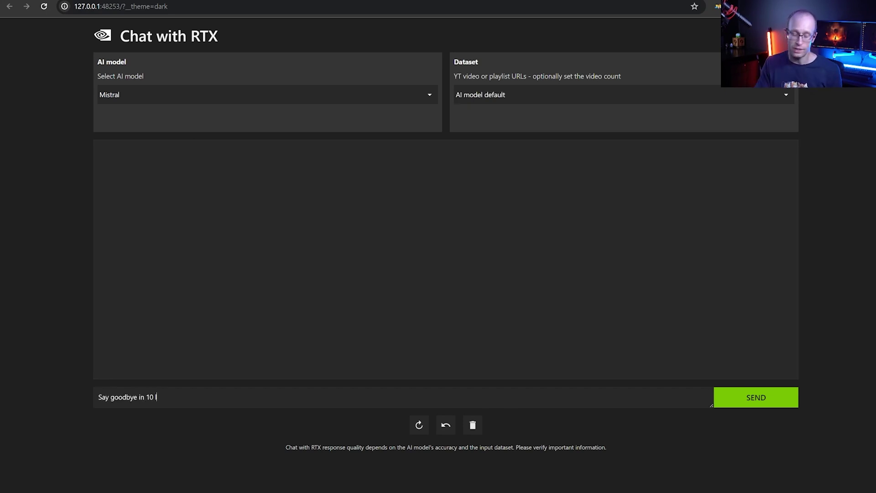
{"action": "type", "text": "anguages"}
{"action": "key", "text": "Return"}
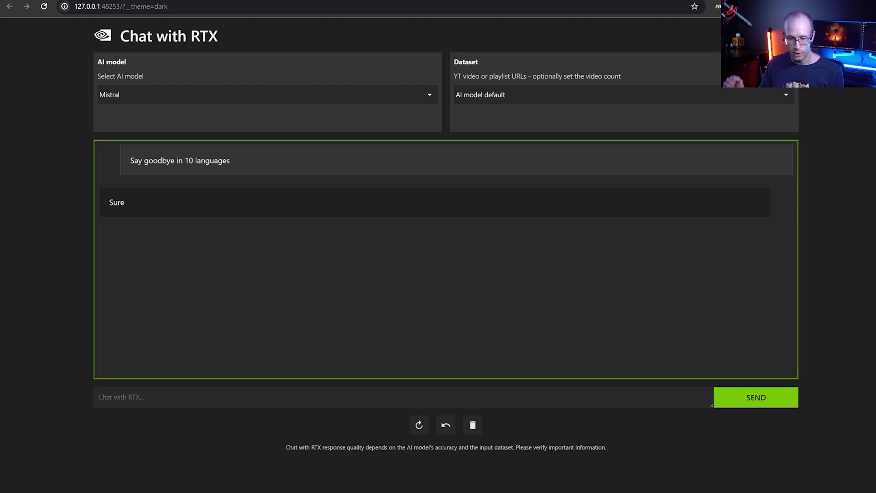